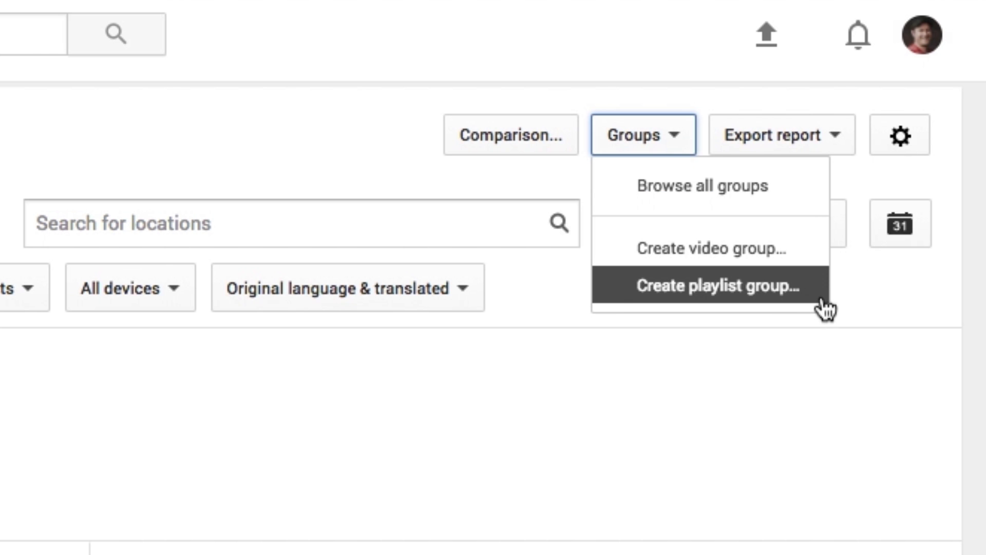
Step: Start a new, empty video group from the Groups menu on the analytics page
left_click(717, 257)
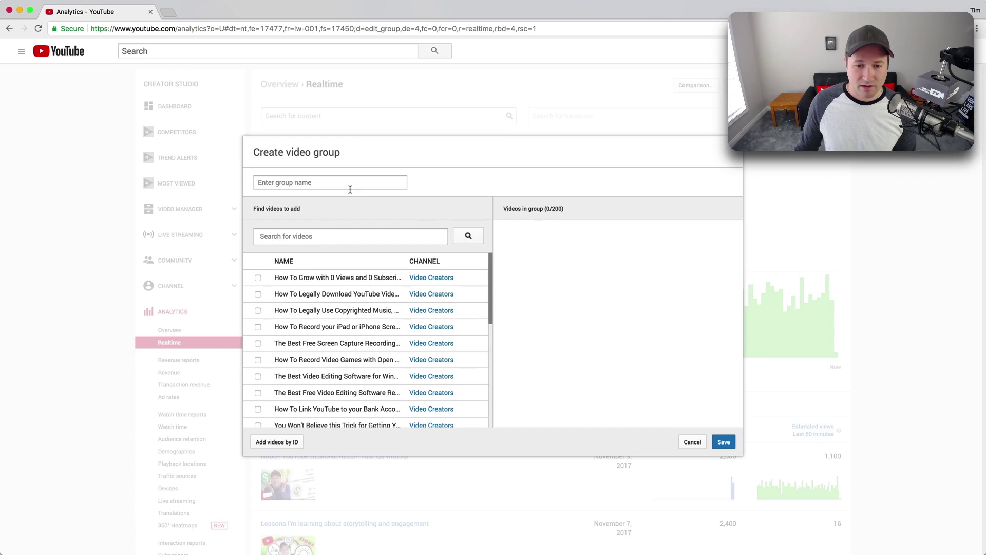
Step: Name the draft group Podcast Videos and try the Add videos by ID option
left_click(290, 230)
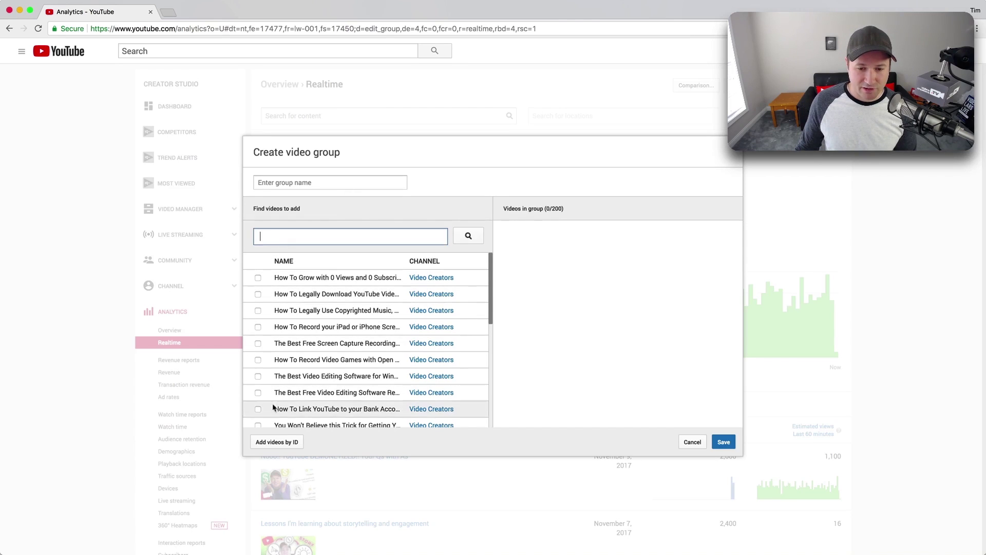
left_click(307, 182)
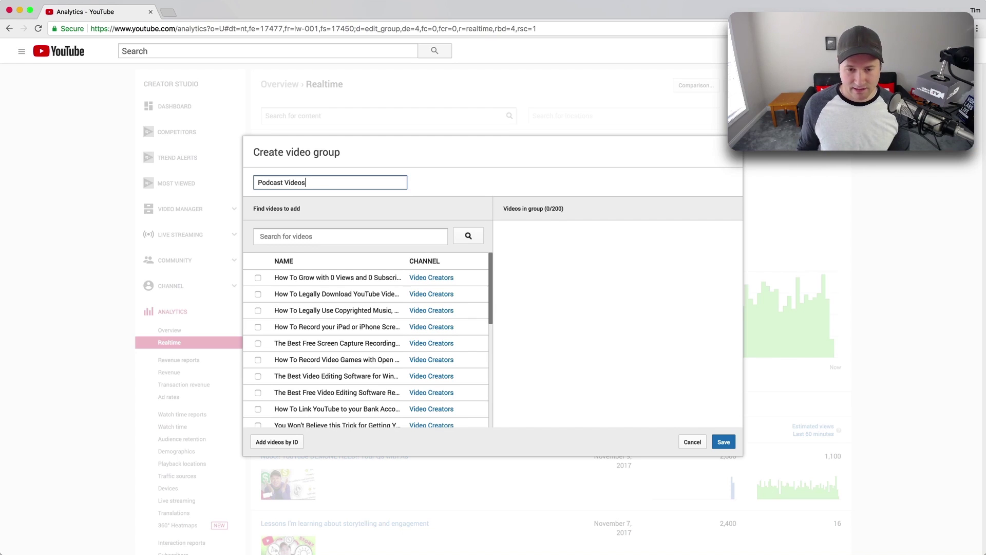
left_click(273, 237)
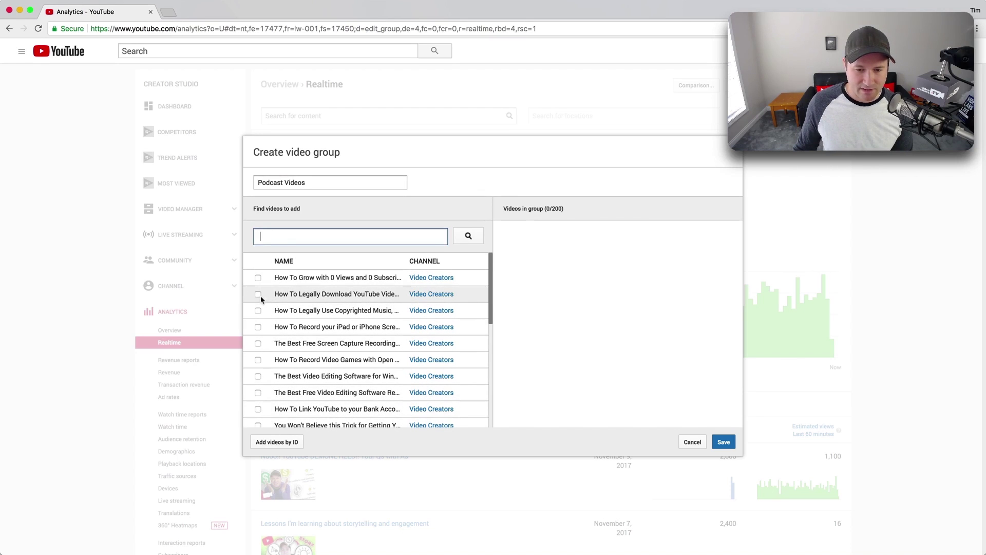
left_click(277, 442)
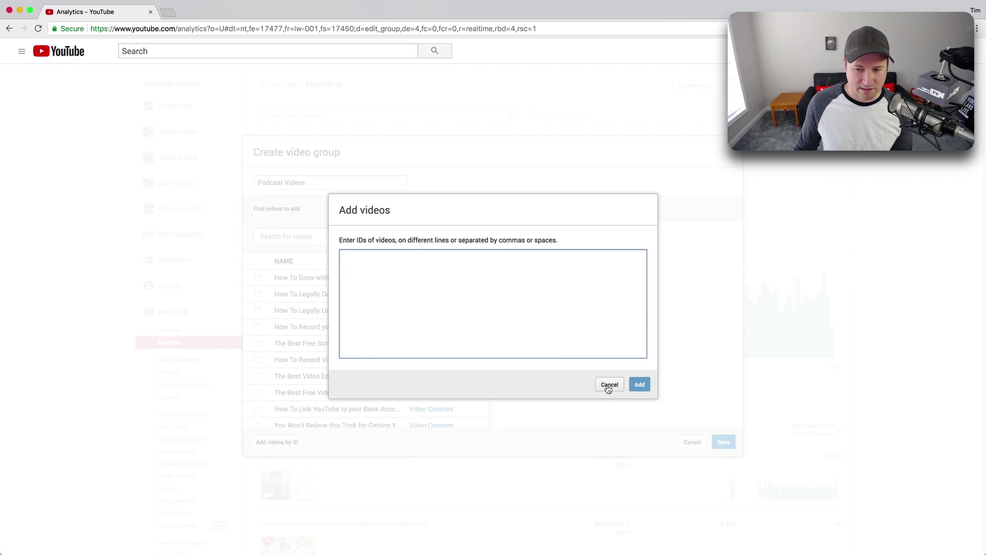
left_click(609, 384)
Step: Tick five how-to videos for the group, then cancel without saving
left_click(258, 294)
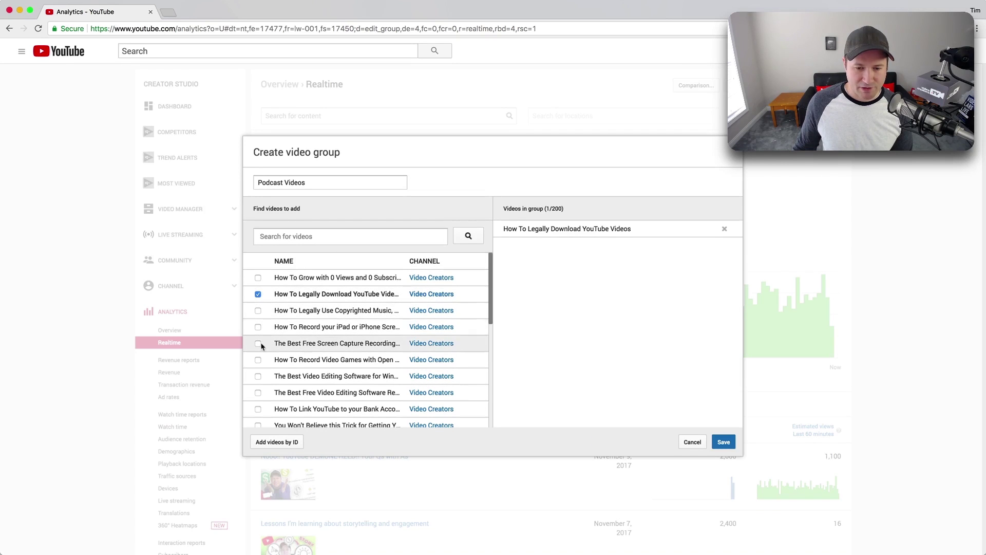
left_click(258, 344)
left_click(258, 376)
left_click(258, 409)
left_click(258, 425)
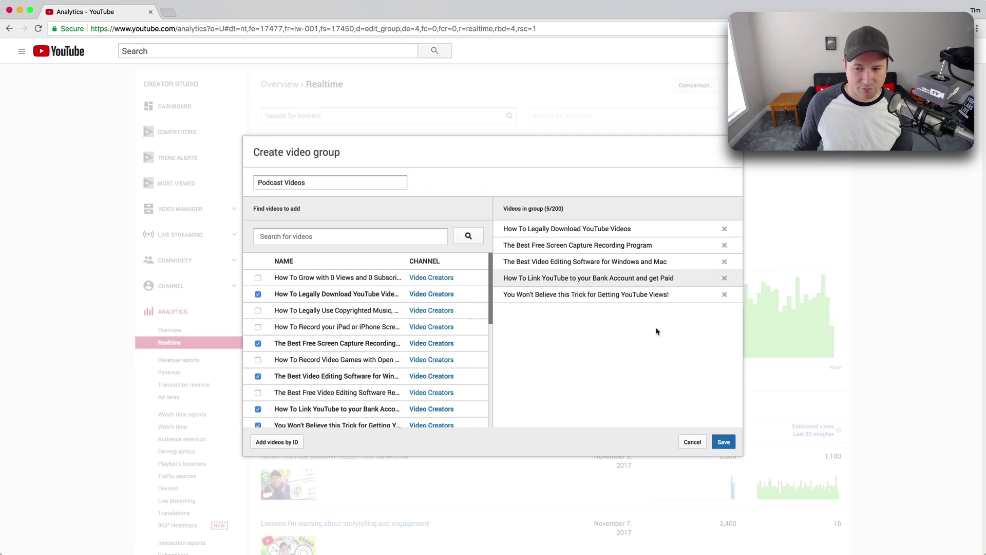
left_click(690, 441)
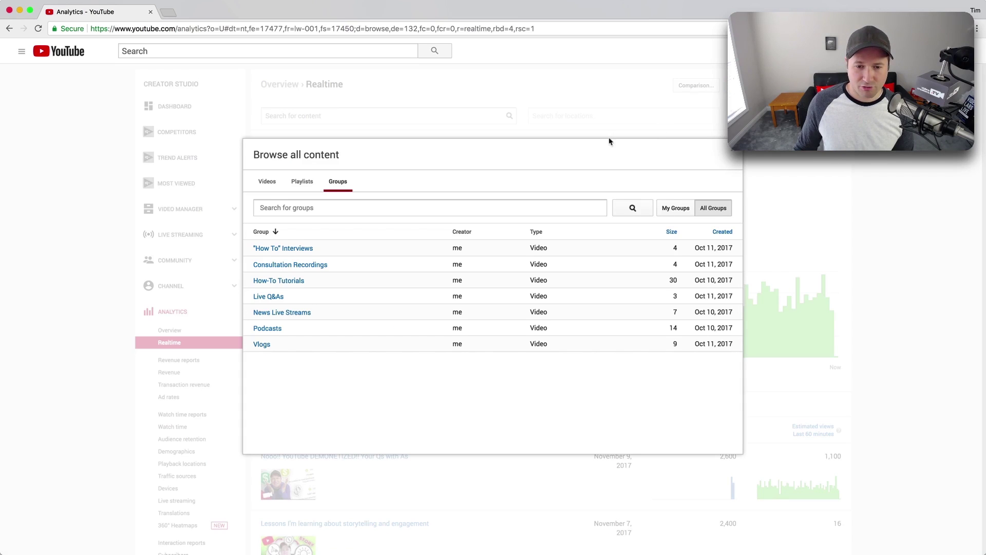
Step: Pick "How To" Interviews from the browsed groups to show its four videos in Realtime
mouse_move(279, 253)
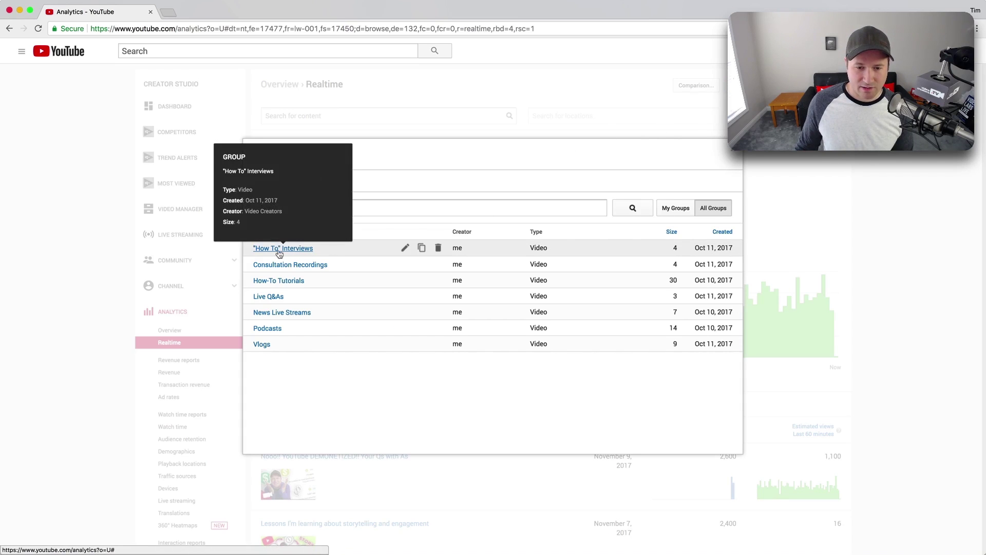
mouse_move(285, 271)
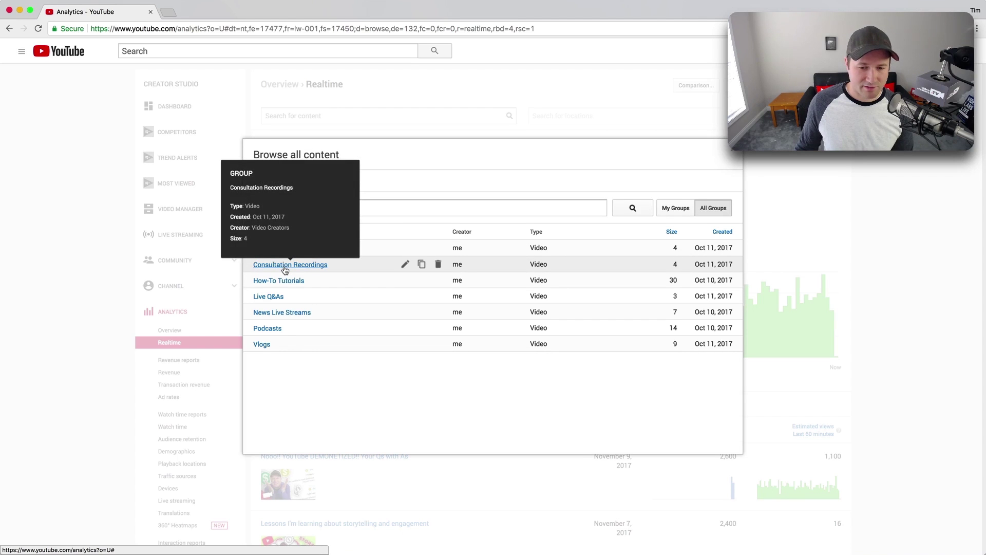
mouse_move(277, 302)
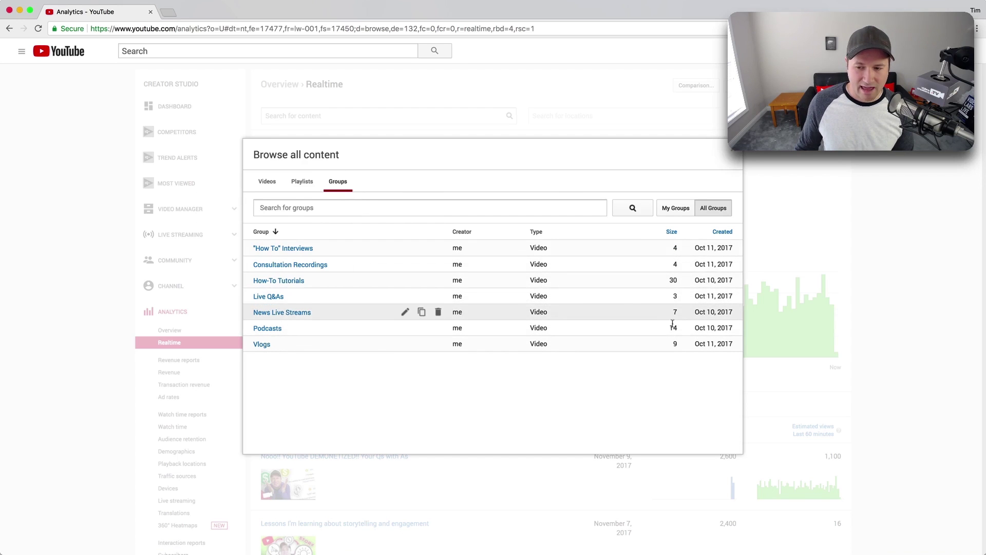
left_click(285, 249)
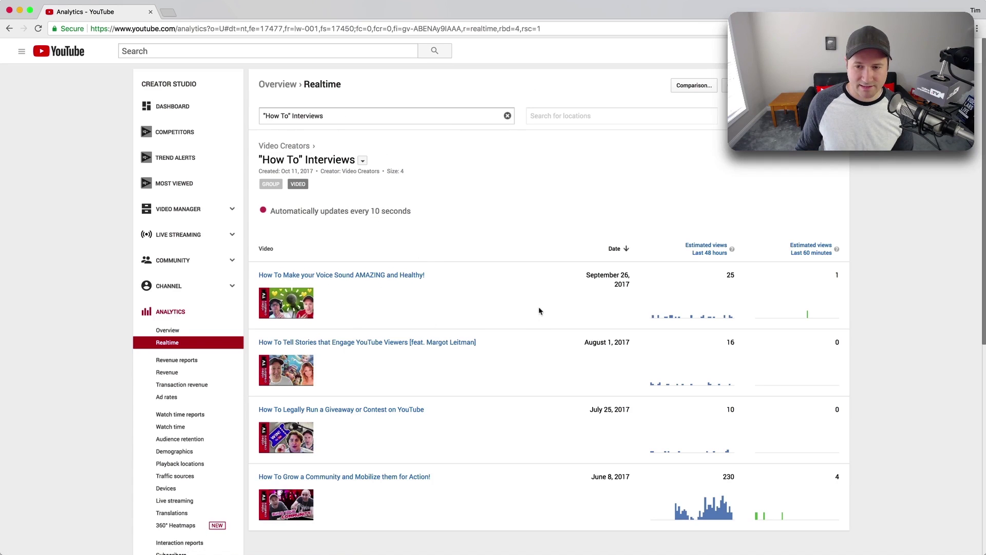
Step: Start a comparison, replacing the default channel with the How-To Tutorials group
left_click(694, 88)
left_click(507, 145)
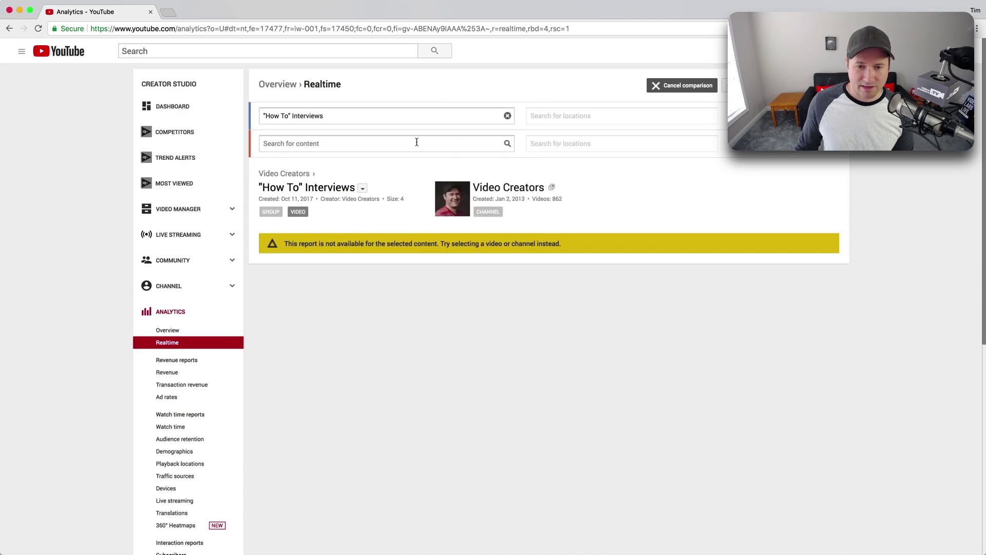
left_click(417, 142)
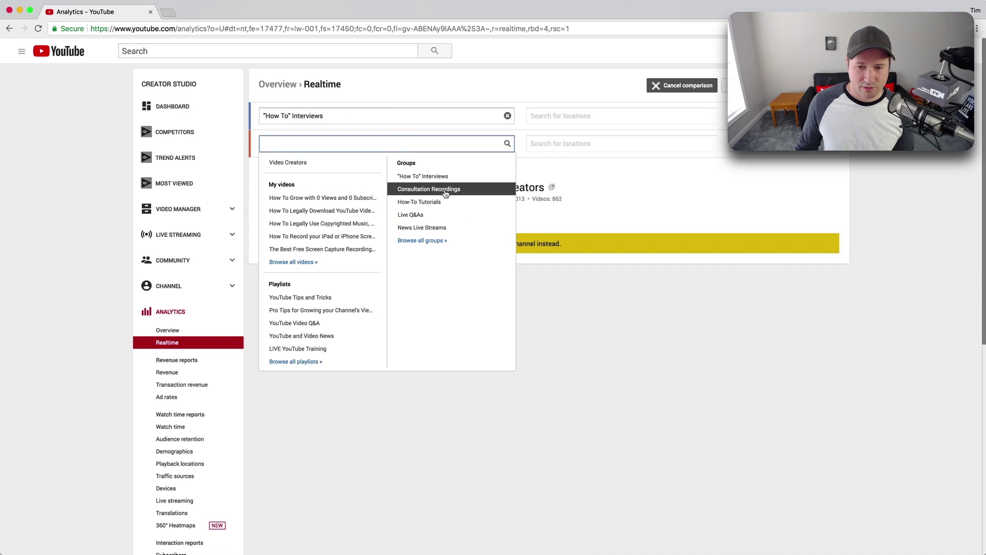
left_click(445, 202)
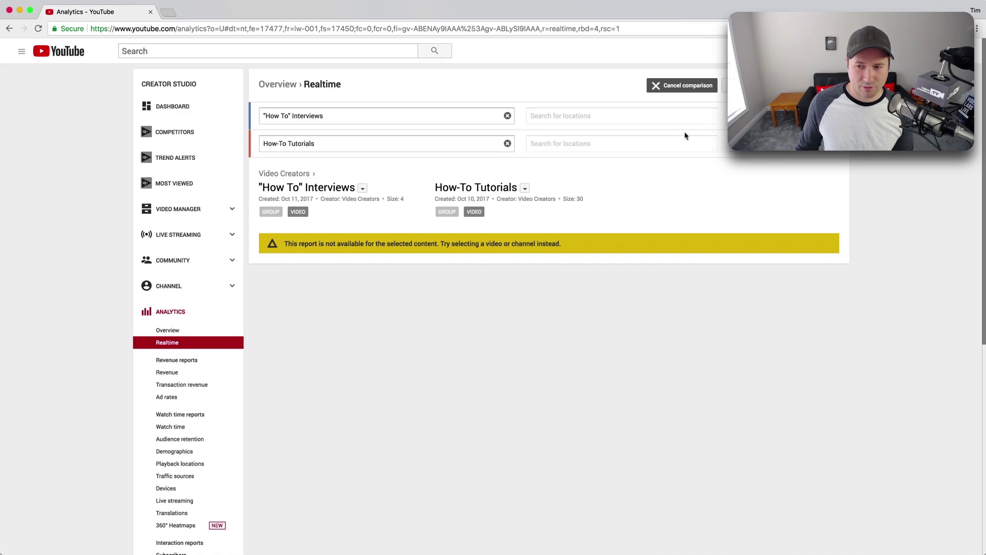
Step: Open the Watch time report: How-To Tutorials 193,952 minutes versus "How To" Interviews 10,471
scroll(206, 444, "down", 2)
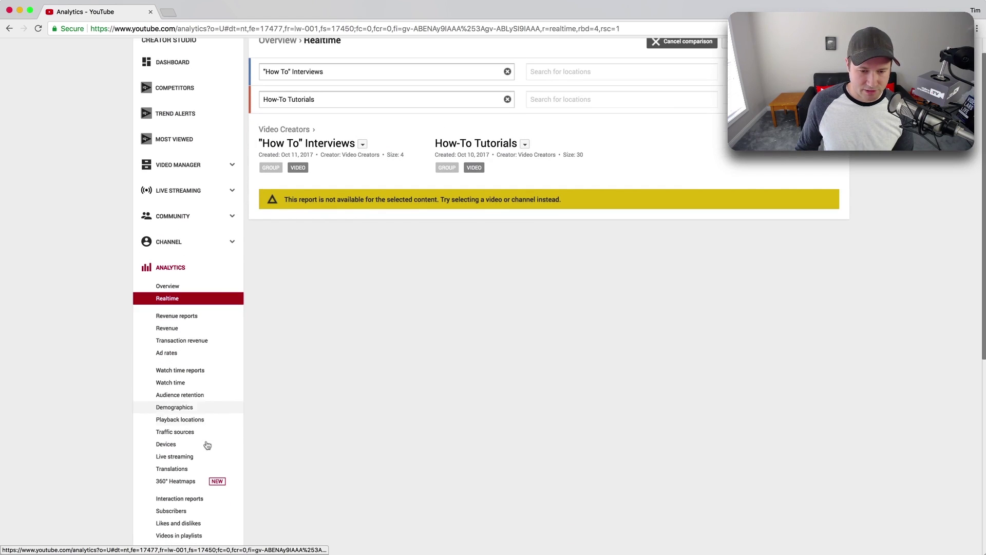
scroll(203, 426, "down", 1)
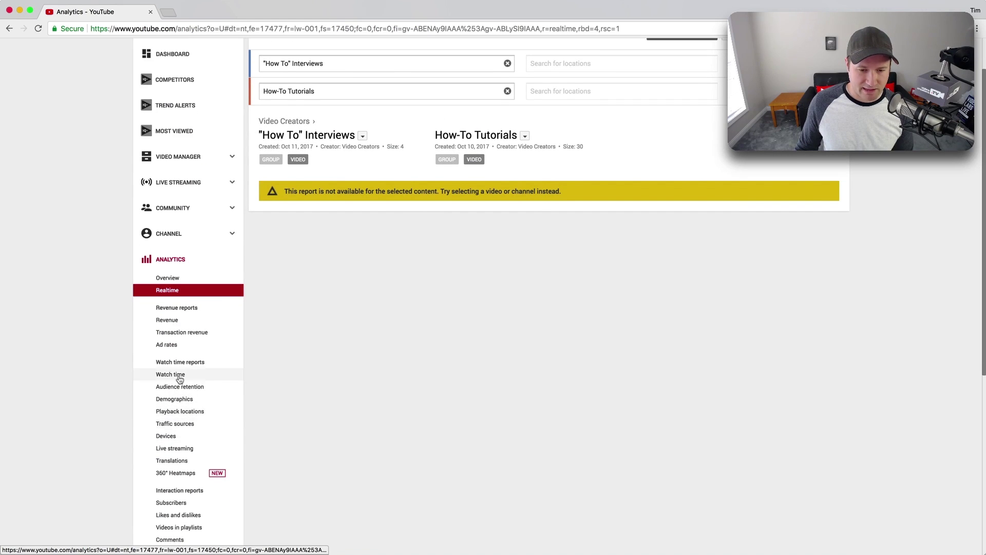
left_click(179, 376)
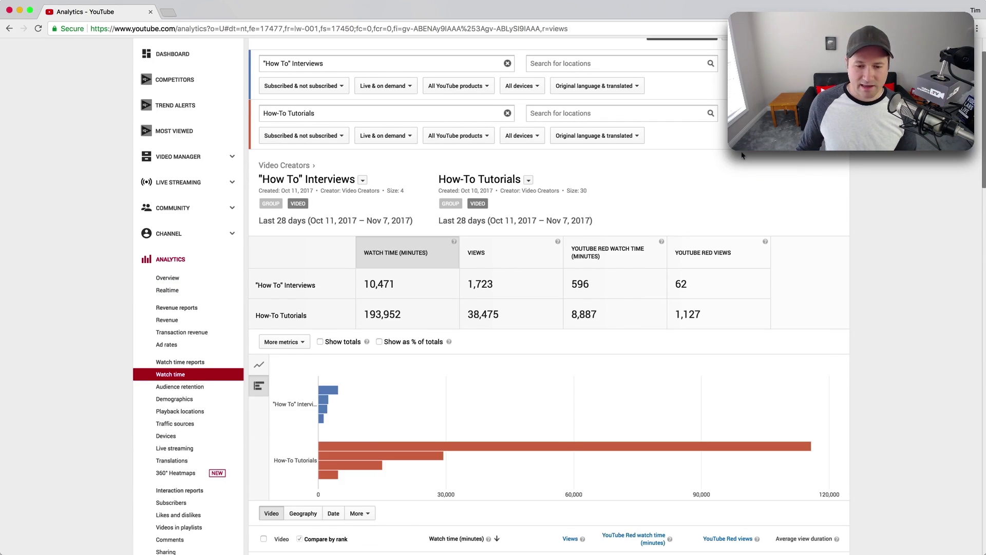
scroll(852, 228, "down", 2)
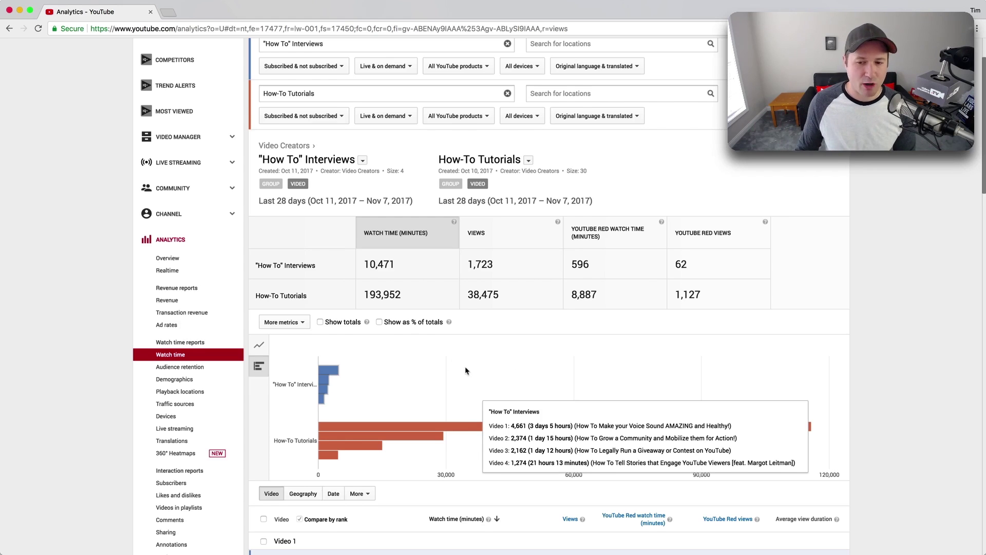
scroll(467, 371, "down", 1)
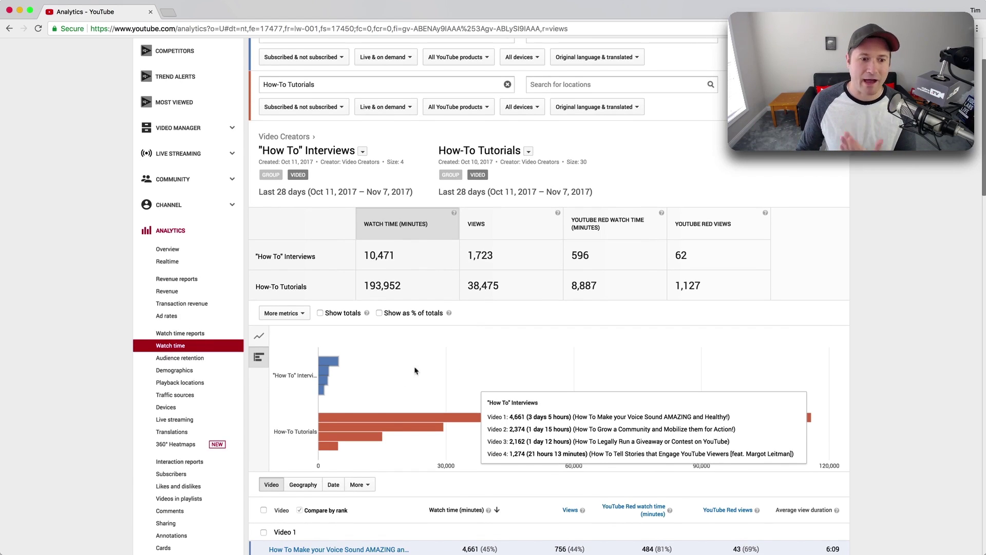
Step: Scroll through the watch time comparison chart and its per-video table
scroll(577, 352, "down", 3)
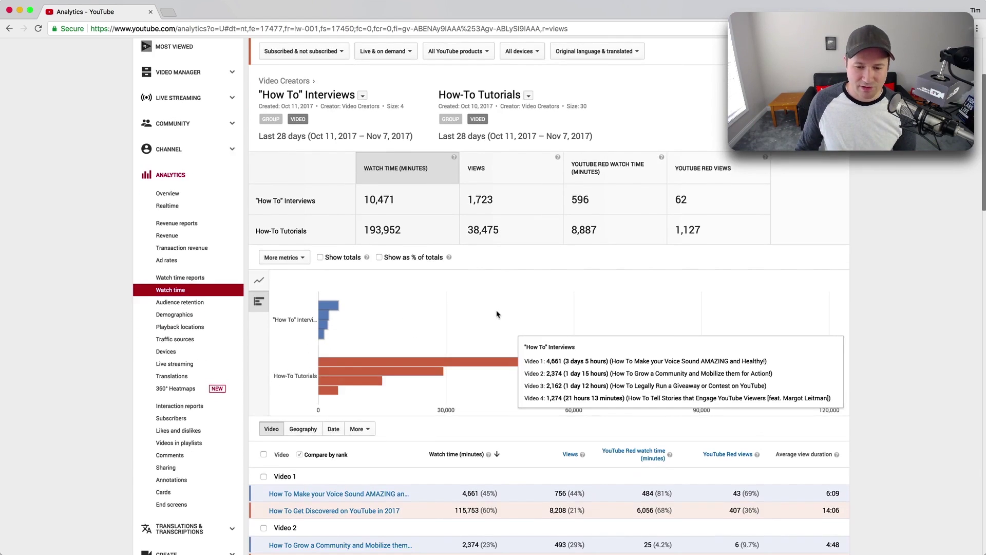
scroll(497, 314, "down", 8)
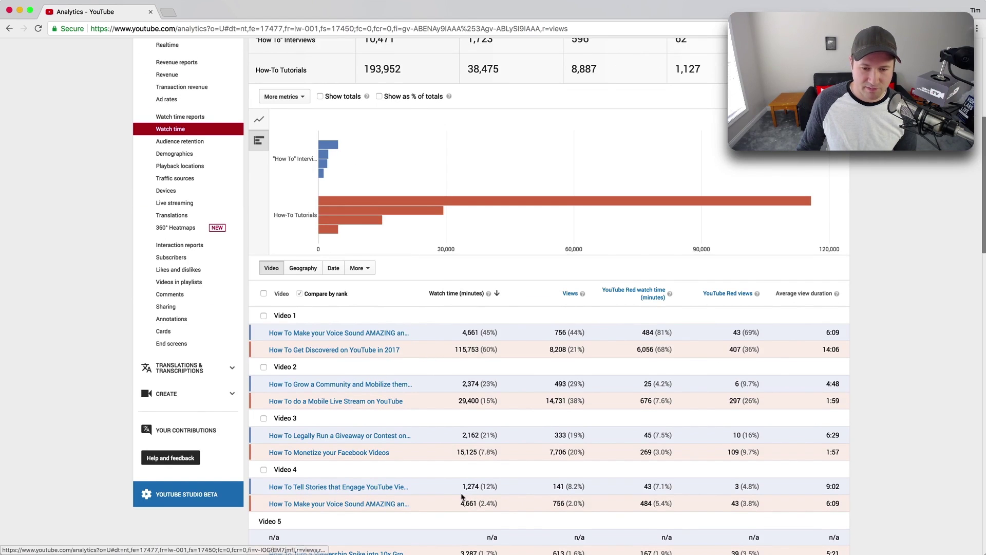
scroll(455, 413, "up", 5)
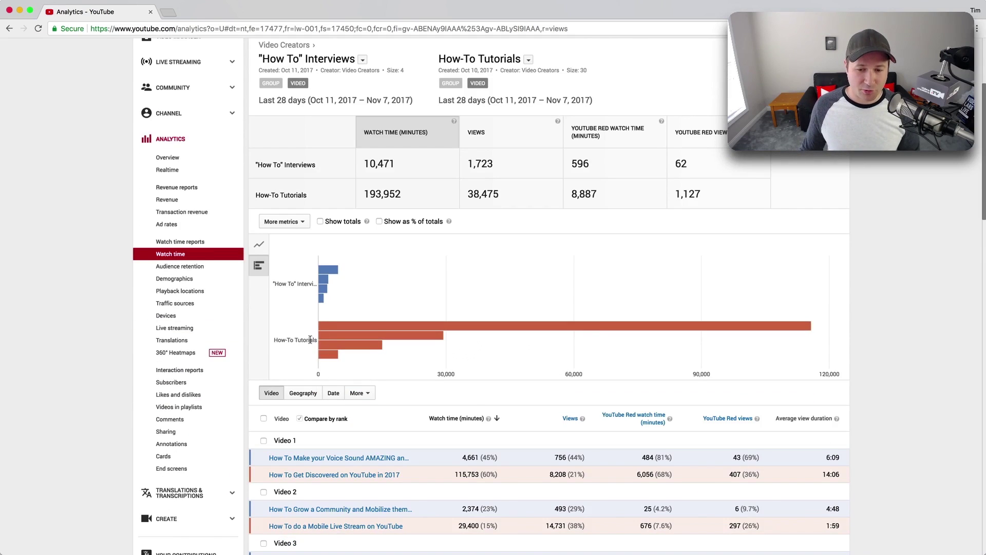
mouse_move(324, 329)
scroll(321, 330, "down", 10)
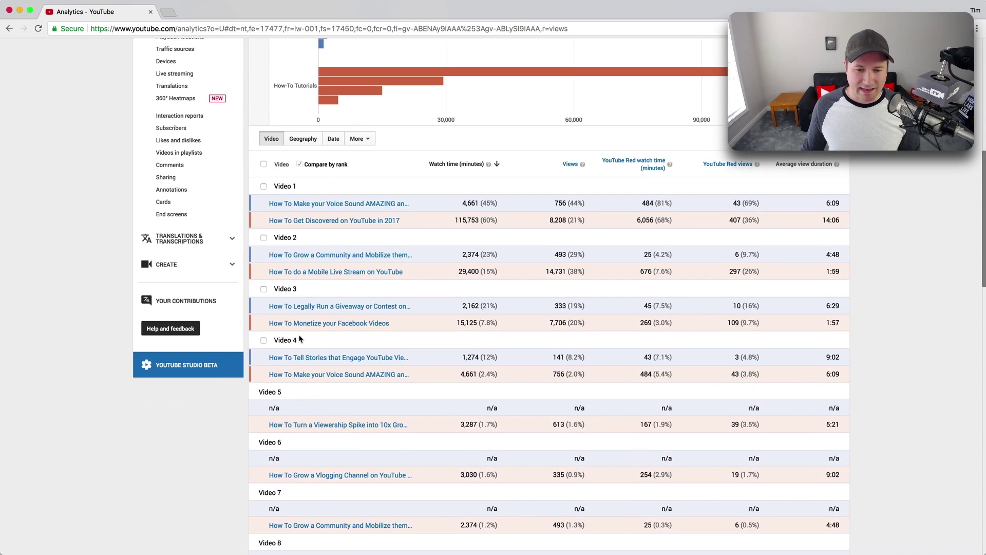
mouse_move(278, 205)
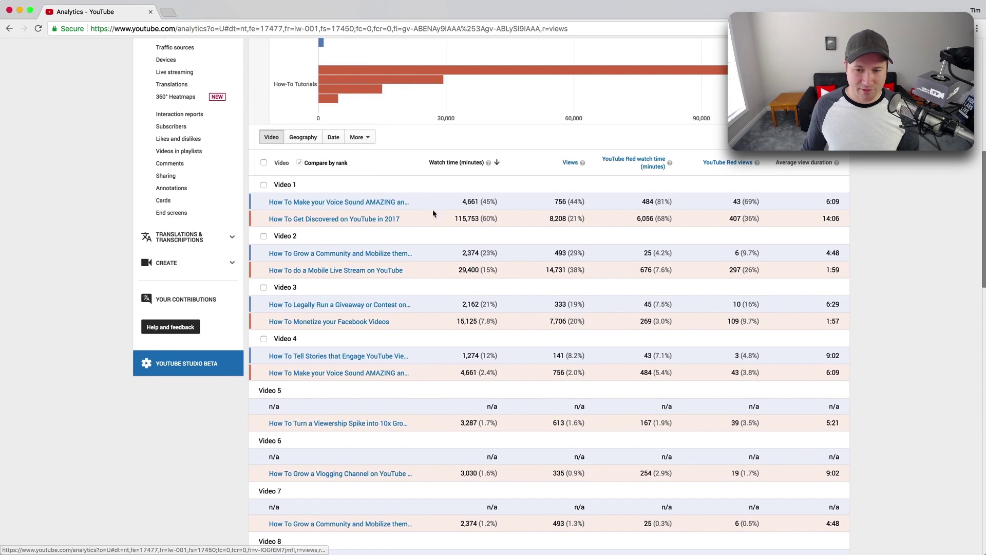
scroll(362, 195, "up", 3)
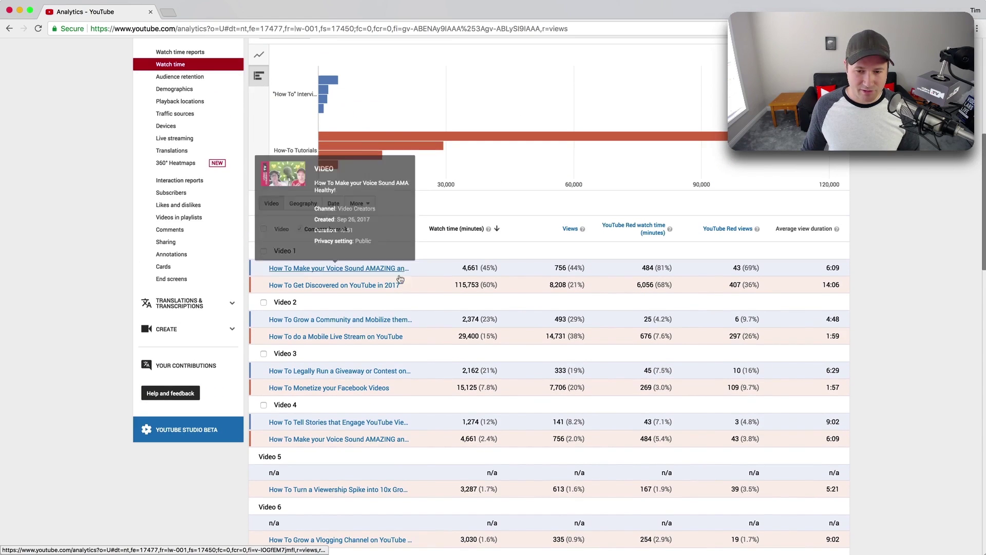
scroll(432, 462, "down", 12)
scroll(416, 452, "down", 8)
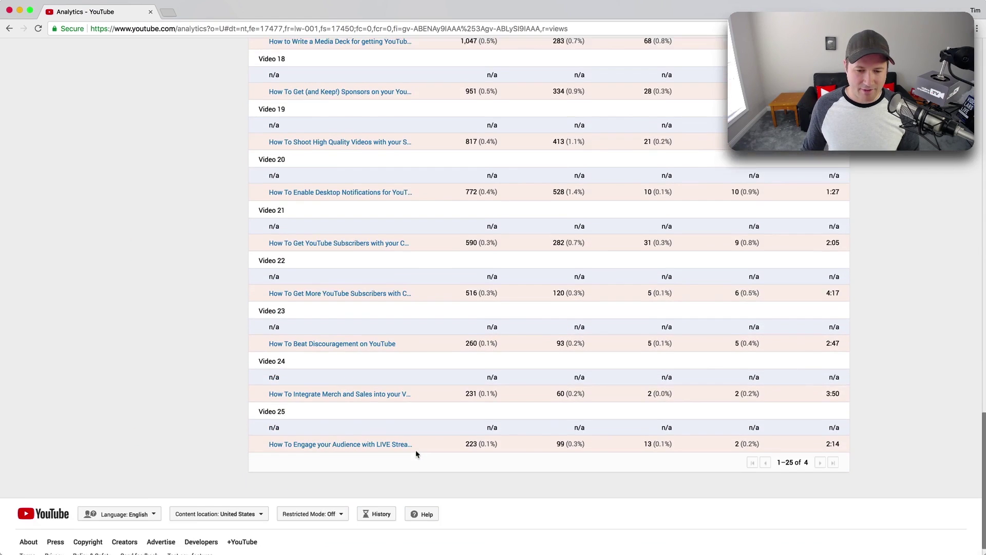
scroll(373, 419, "up", 20)
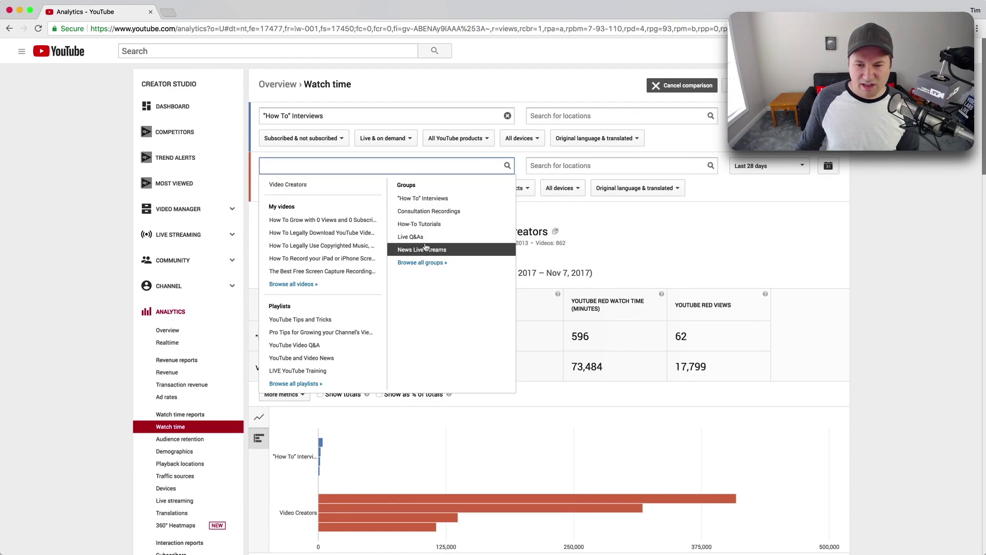
Step: Compare News Live Streams (3,761 minutes) against Live Q&As (55 minutes), dropping "How To" Interviews
left_click(419, 238)
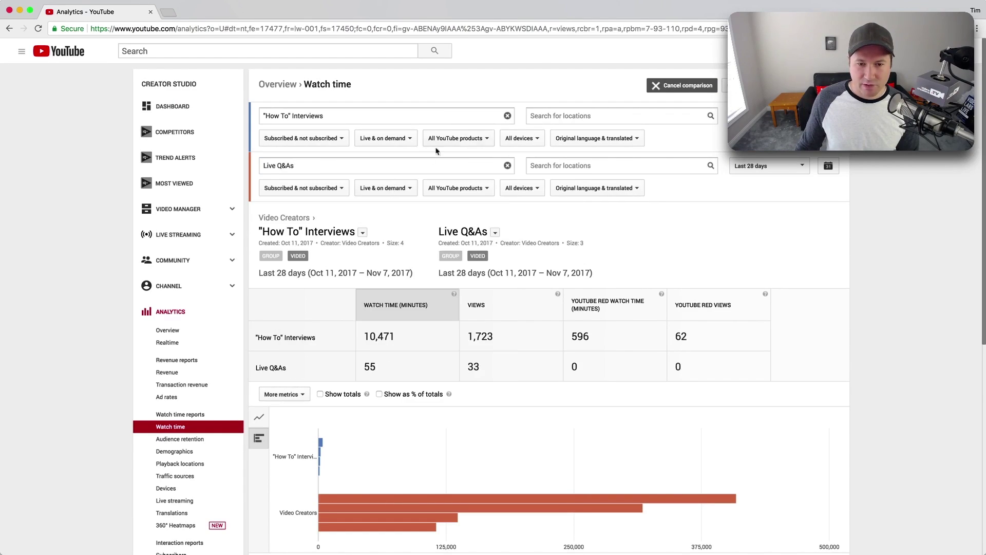
left_click(508, 116)
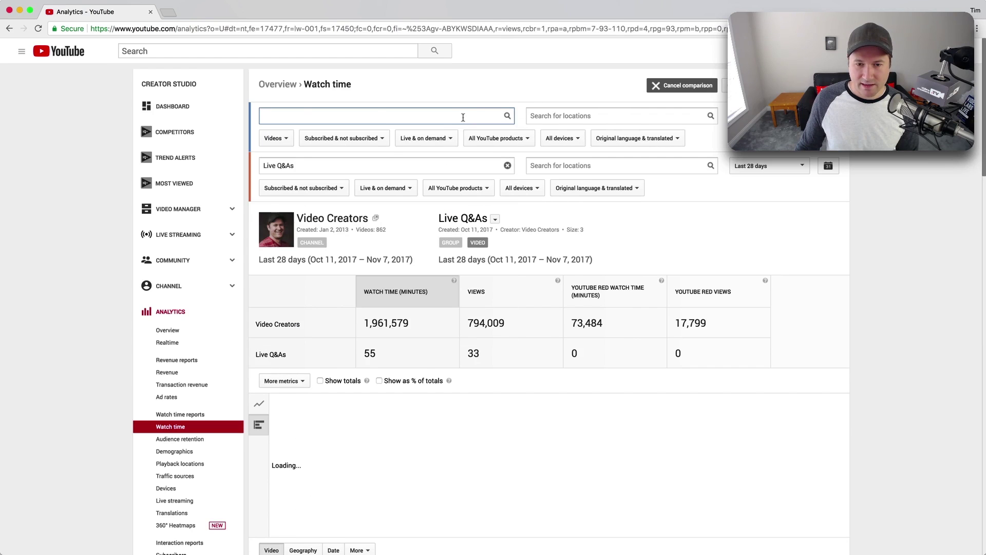
left_click(490, 116)
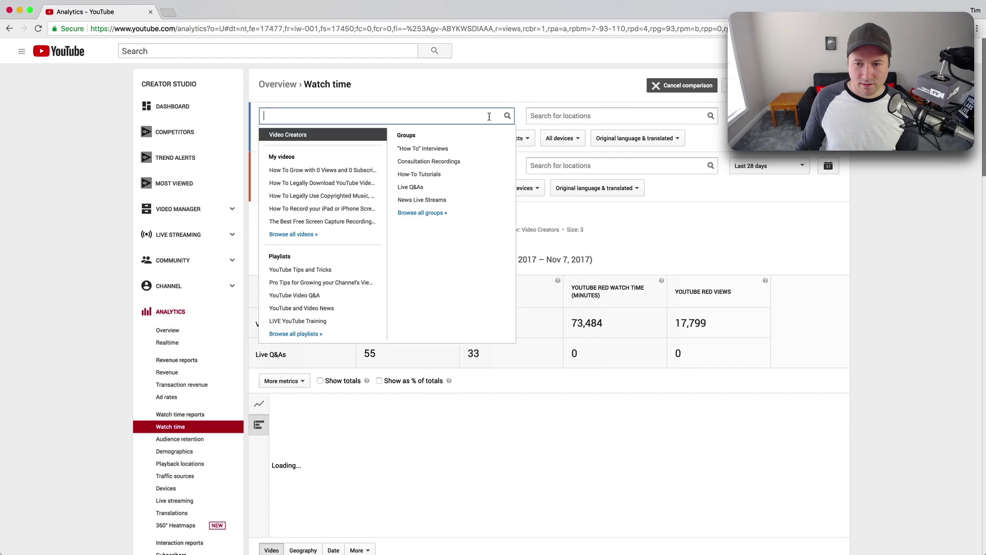
left_click(437, 200)
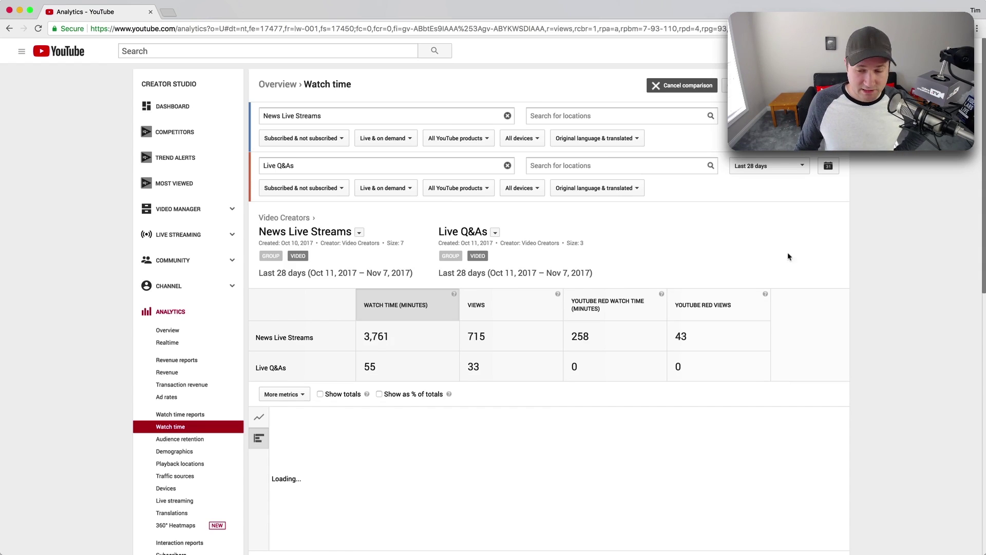
Step: Change the date range from Last 28 days to Lifetime for both groups
left_click(769, 166)
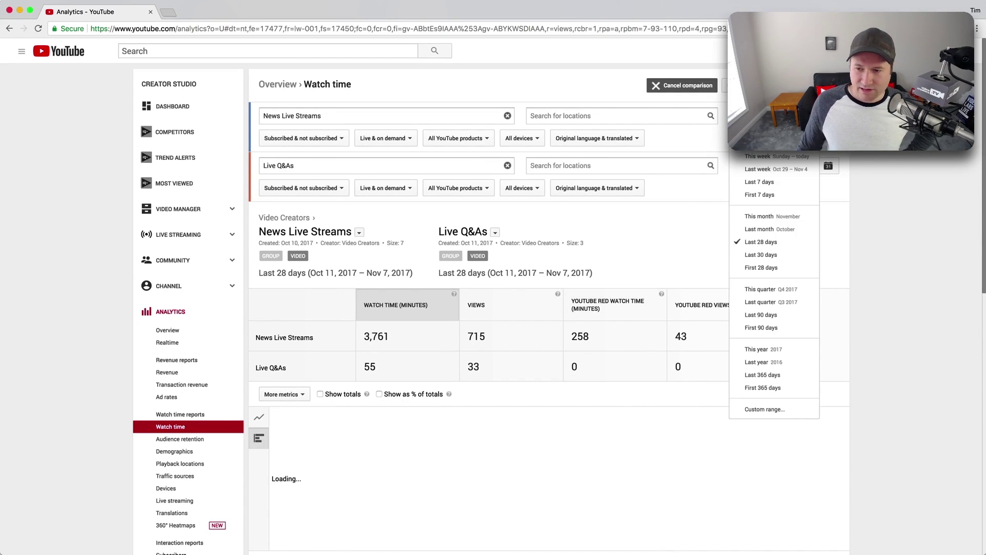
key("Escape")
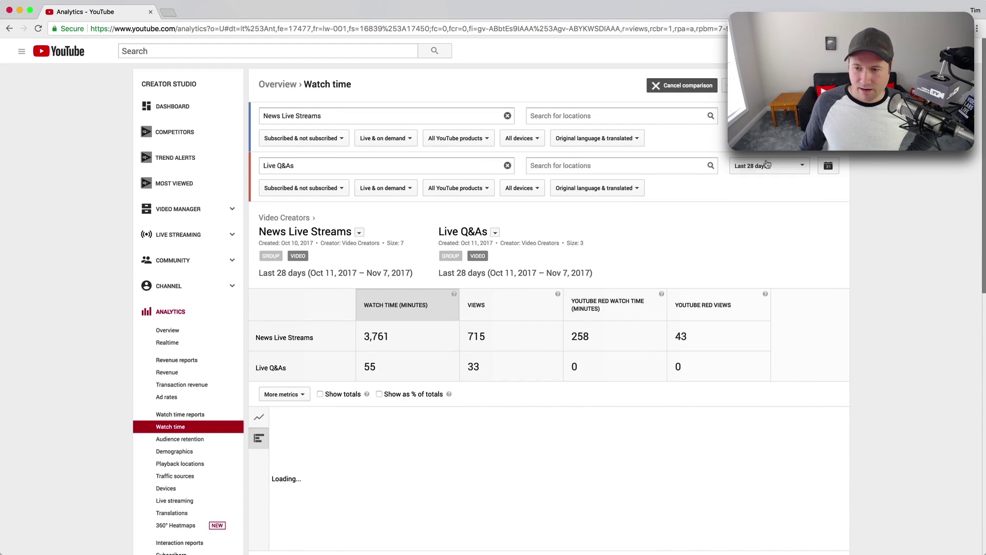
left_click(769, 166)
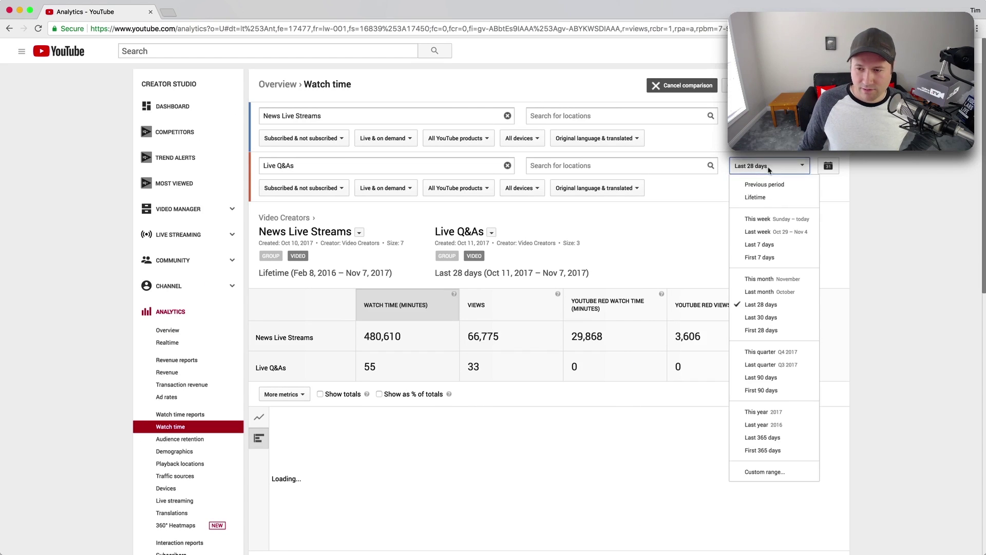
left_click(775, 200)
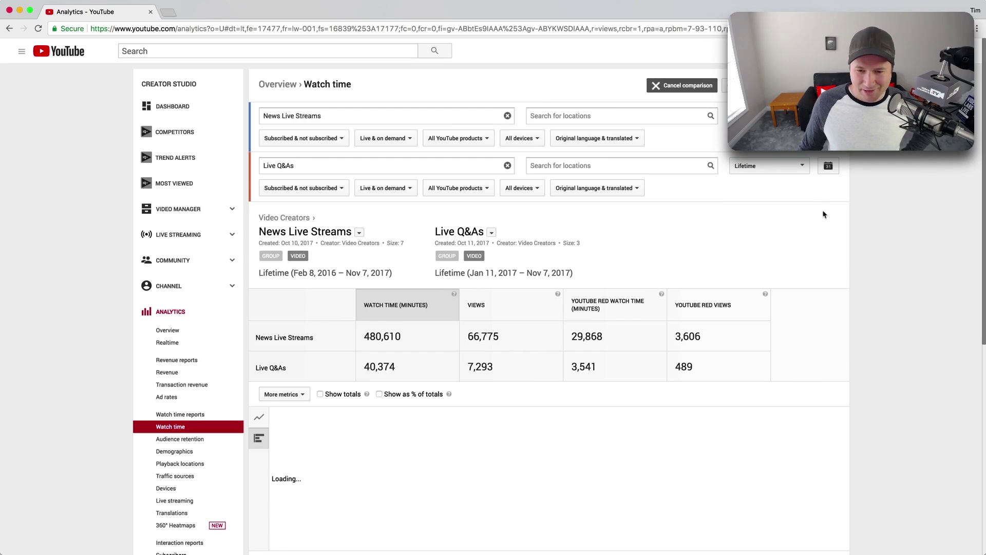
scroll(936, 226, "down", 3)
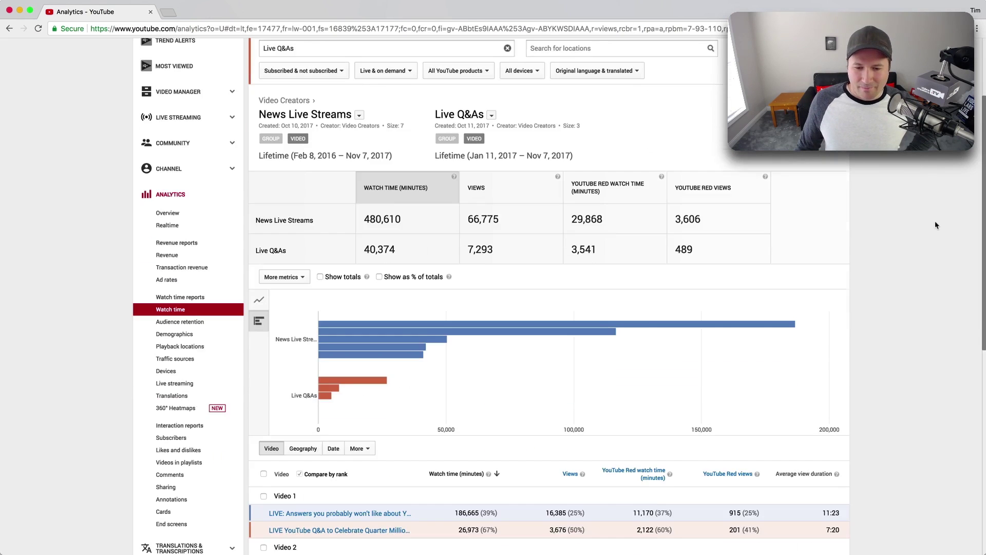
scroll(514, 324, "down", 6)
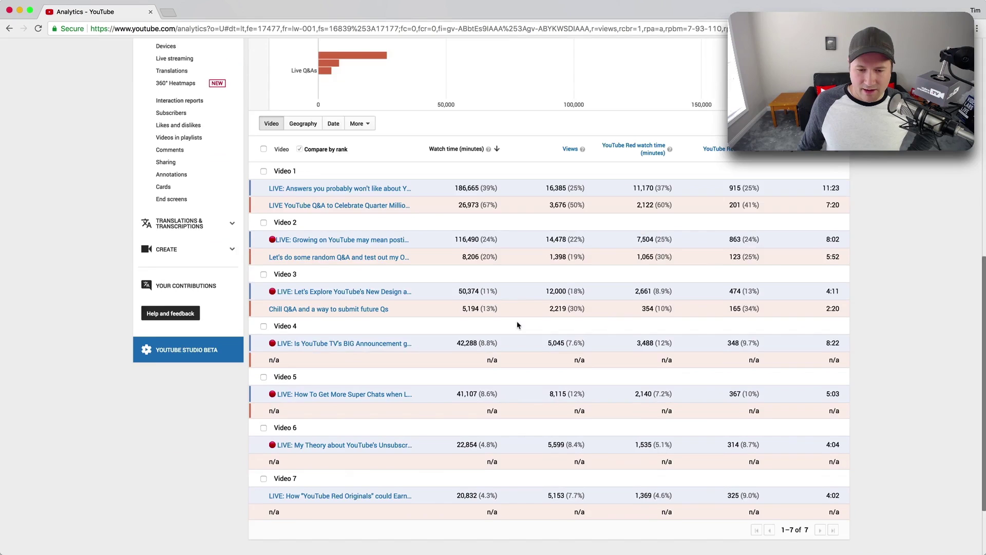
scroll(333, 453, "up", 5)
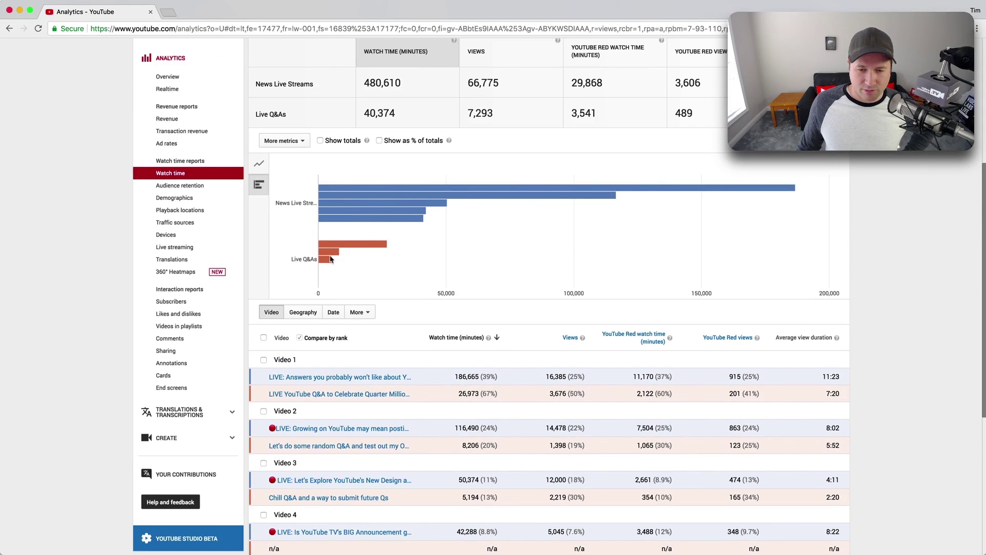
scroll(334, 308, "down", 2)
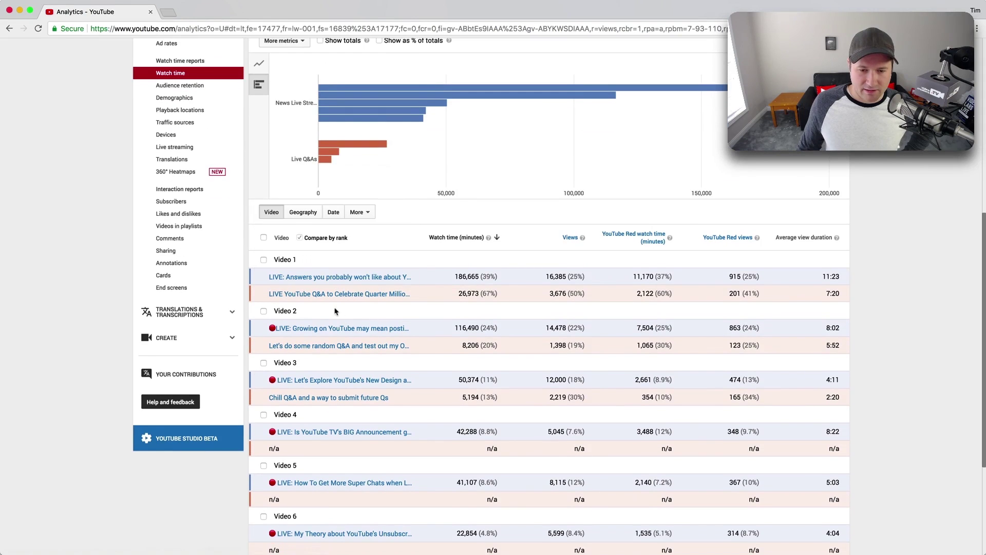
scroll(537, 435, "up", 3)
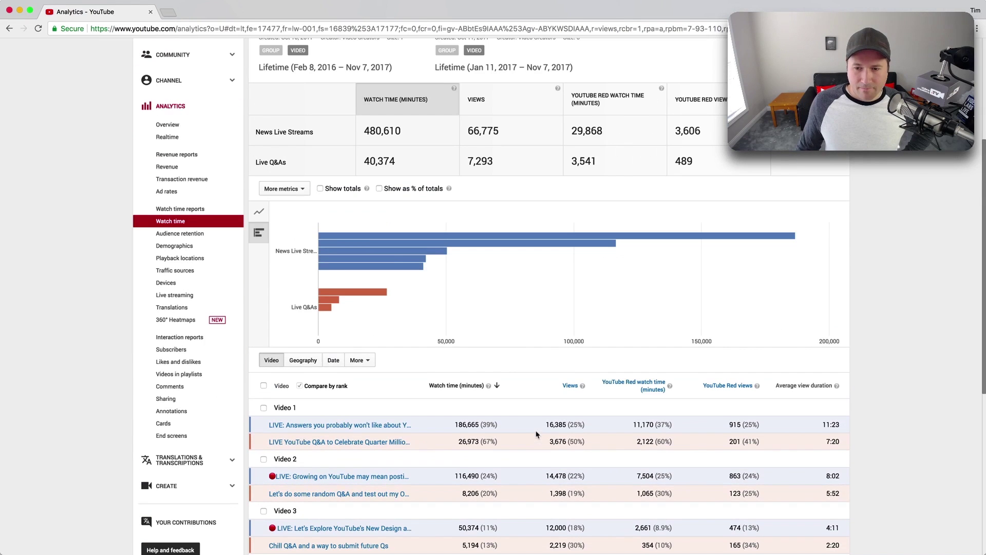
scroll(528, 432, "up", 1)
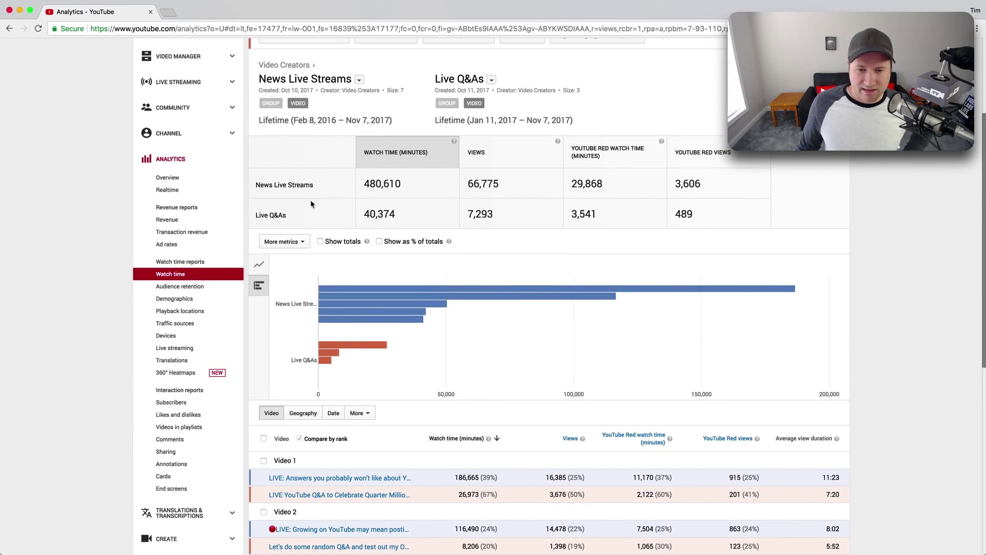
scroll(310, 205, "up", 1)
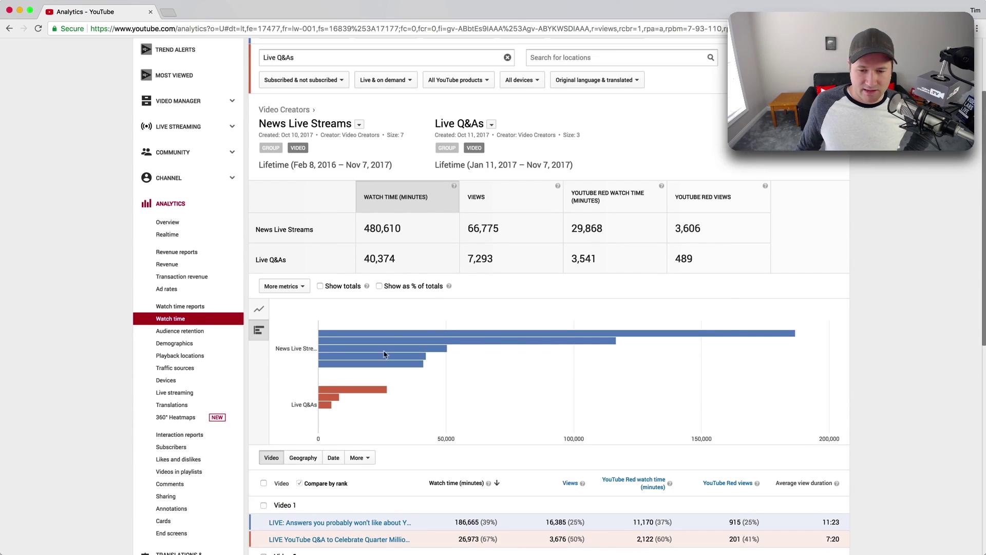
mouse_move(378, 393)
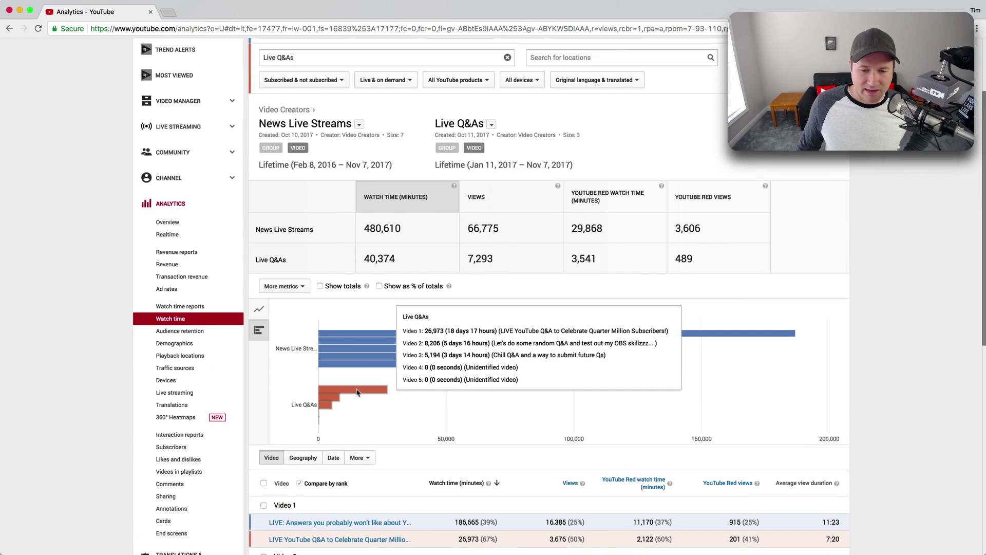
scroll(363, 394, "down", 2)
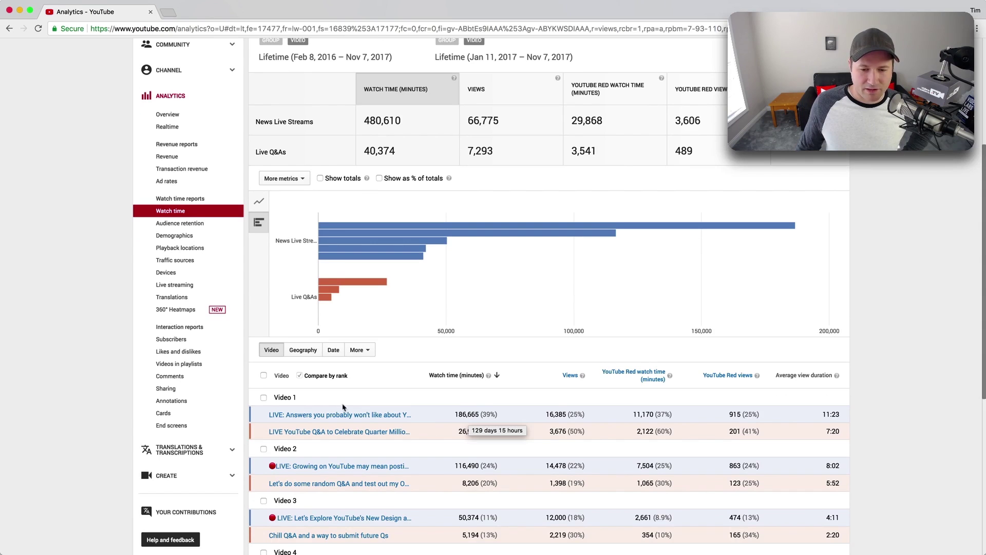
mouse_move(335, 418)
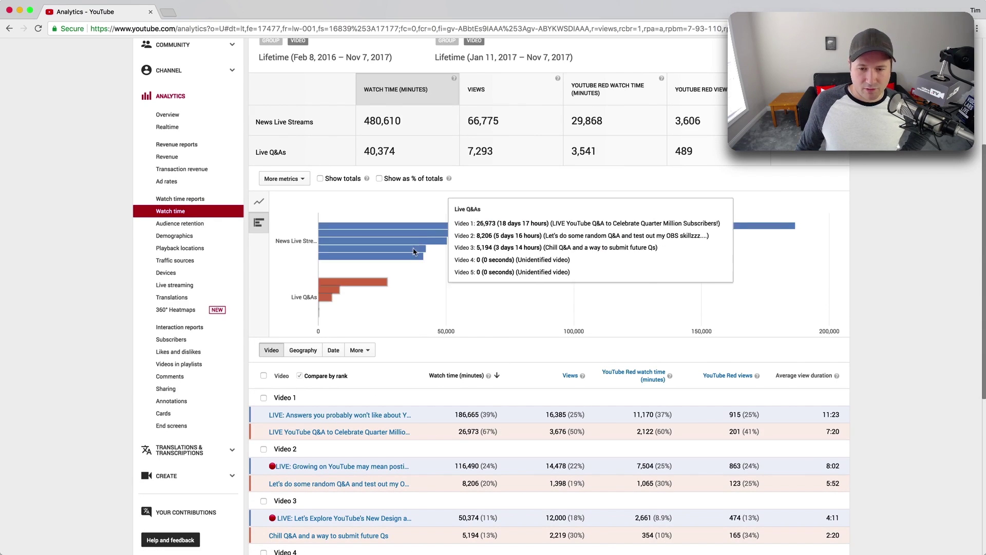
mouse_move(381, 228)
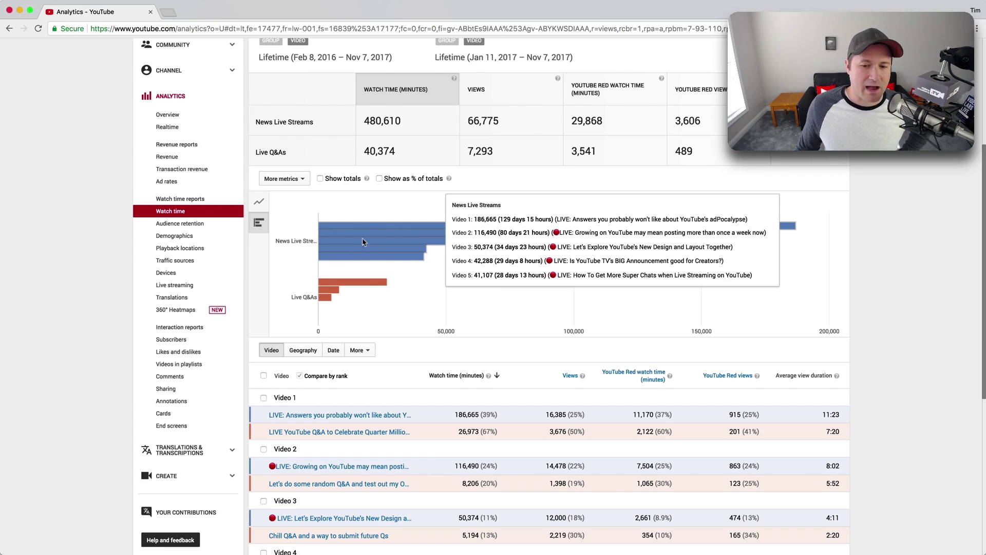
mouse_move(329, 306)
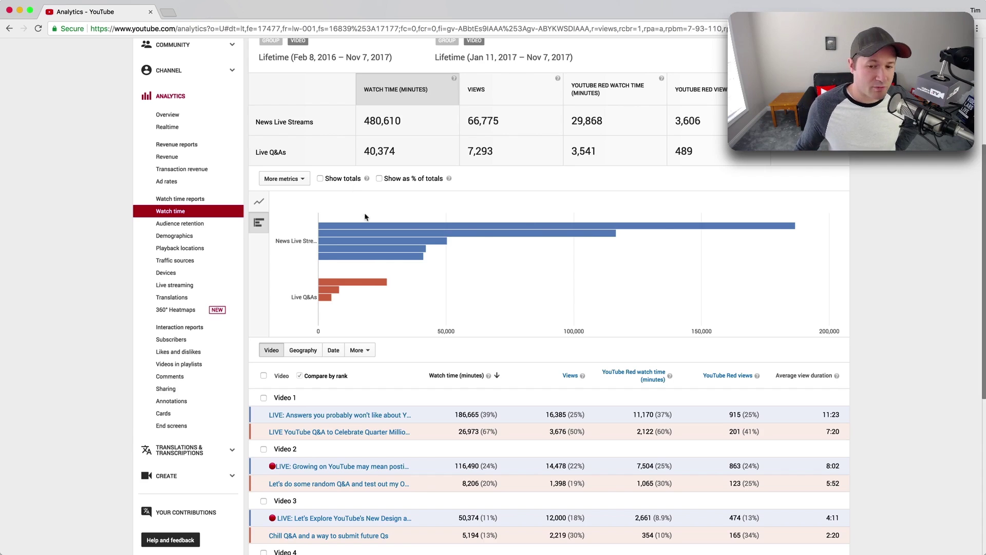
mouse_move(390, 252)
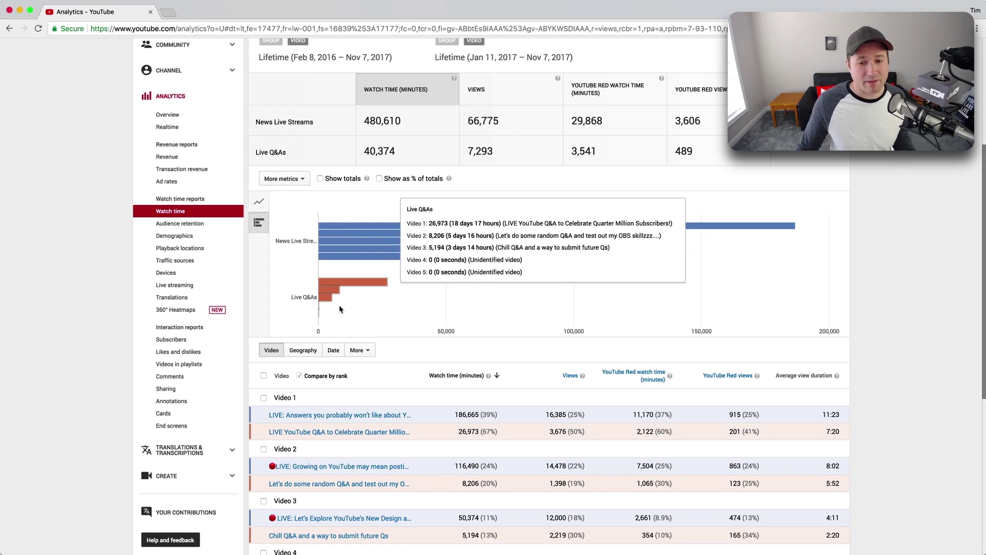
scroll(838, 294, "up", 5)
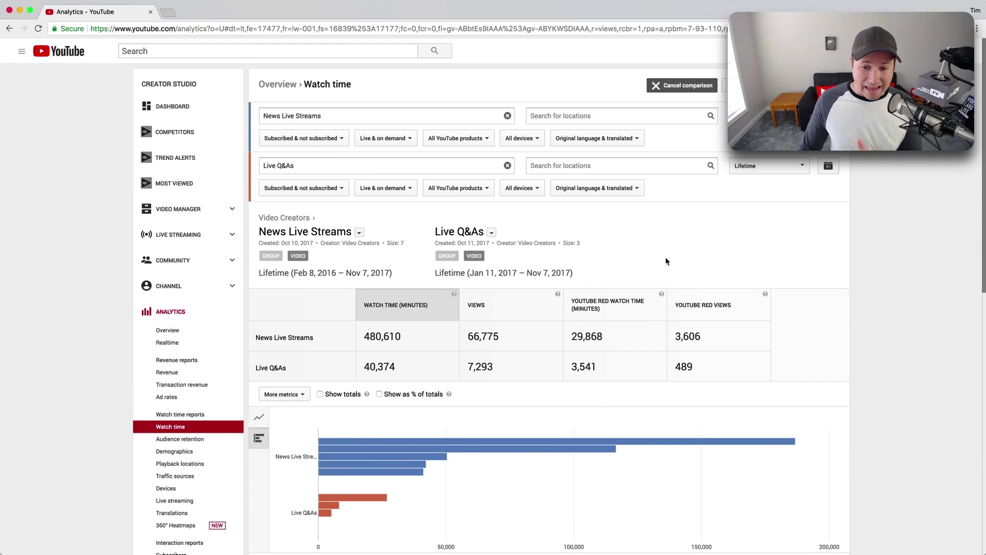